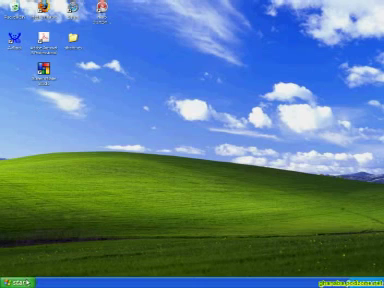
# Open My Documents Properties from the Start menu and move the dialog into view.
pyautogui.click(17, 282)
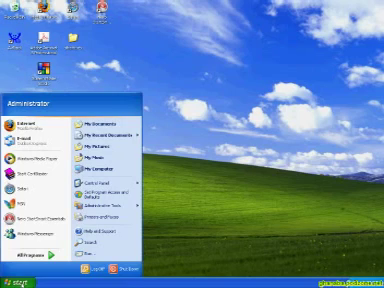
pyautogui.rightClick(121, 126)
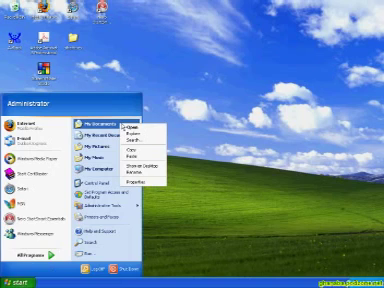
pyautogui.click(148, 182)
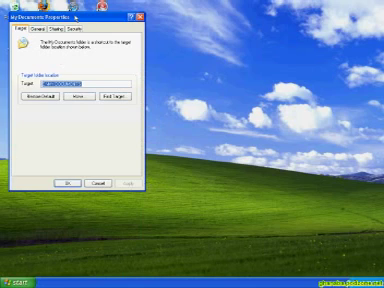
pyautogui.moveTo(75, 16); pyautogui.dragTo(190, 65)
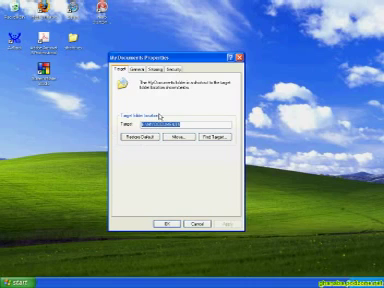
# Open the Move destination browser, expand My Computer and select the spare drive.
pyautogui.click(173, 139)
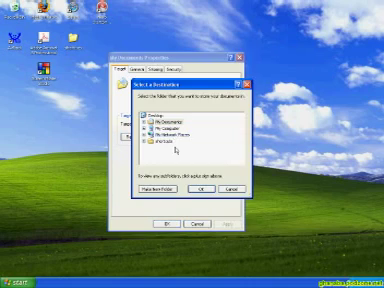
pyautogui.click(147, 131)
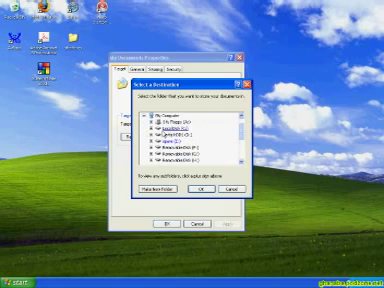
pyautogui.click(172, 140)
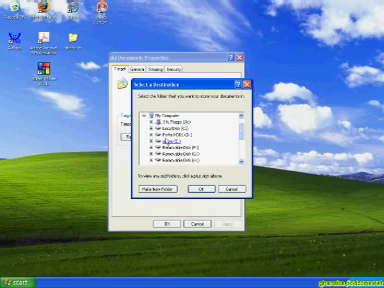
pyautogui.click(175, 148)
pyautogui.click(165, 142)
# Expand the spare drive, pick its My Documents folder and confirm it as destination.
pyautogui.click(152, 142)
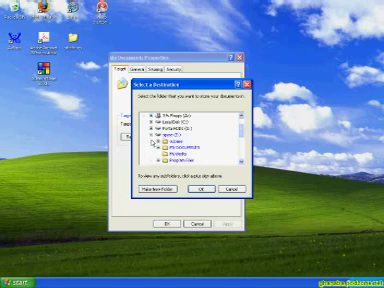
pyautogui.doubleClick(185, 145)
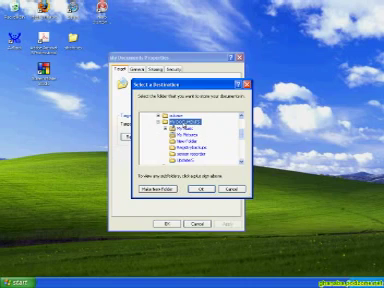
pyautogui.click(206, 189)
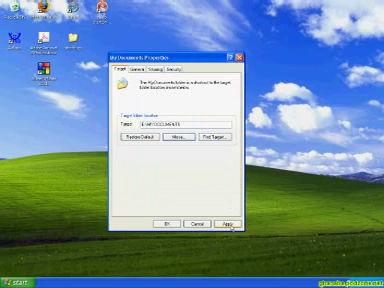
# Apply the new E: drive My Documents target in the properties dialog.
pyautogui.click(229, 224)
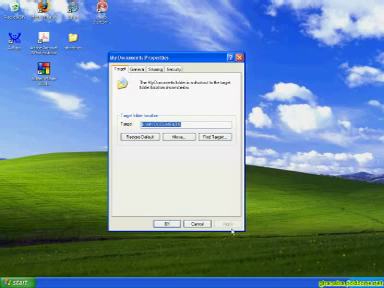
# Accept the changes and close My Documents Properties.
pyautogui.click(167, 223)
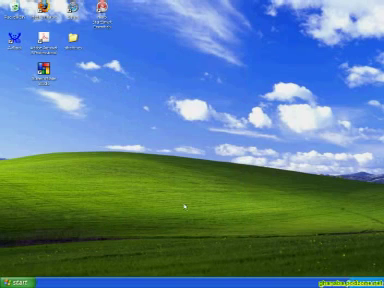